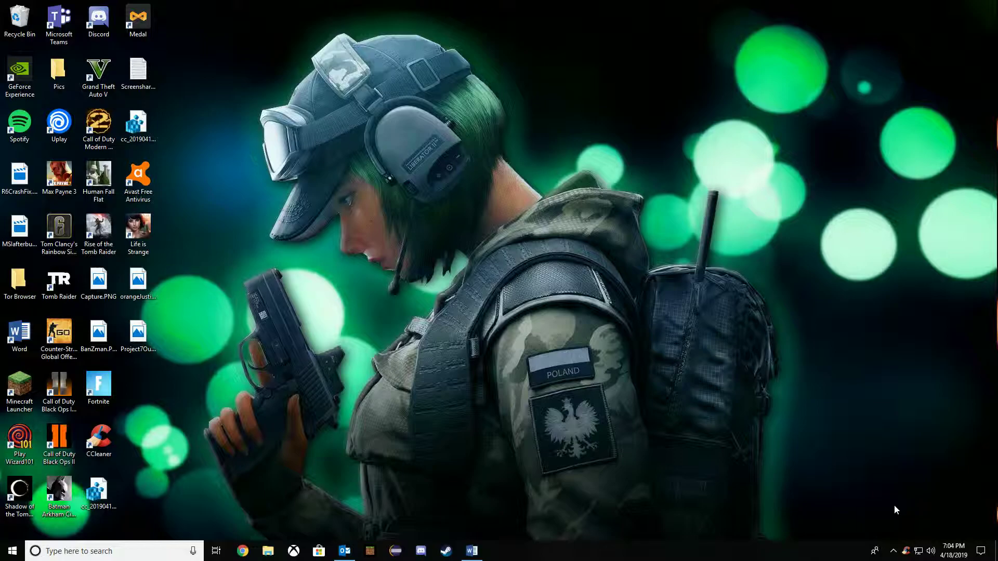
Open the Razer Synapse dashboard from the hidden notification area tray icon.
{"action": "left_click", "coordinate": [893, 551]}
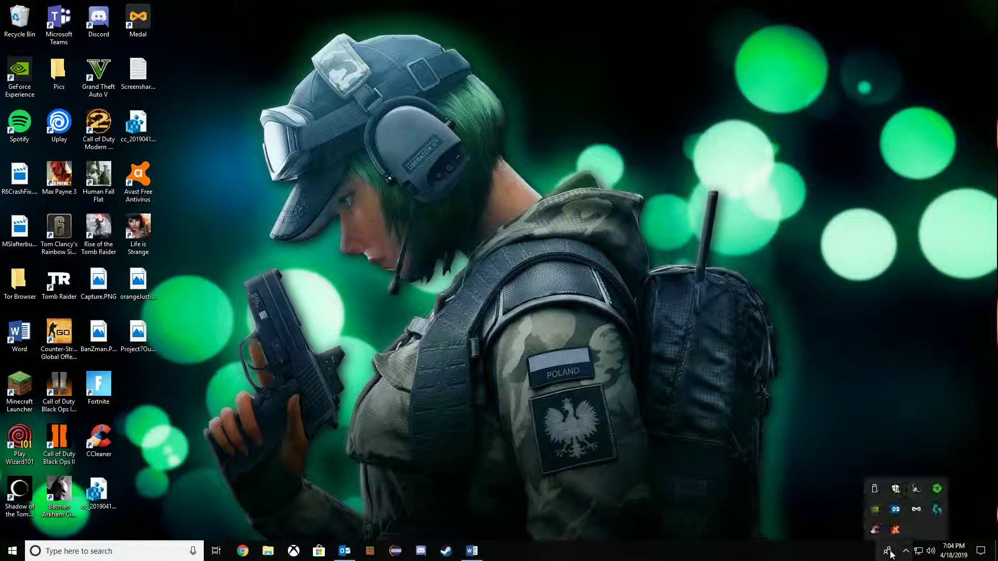
{"action": "left_click", "coordinate": [938, 489]}
{"action": "left_click", "coordinate": [941, 526]}
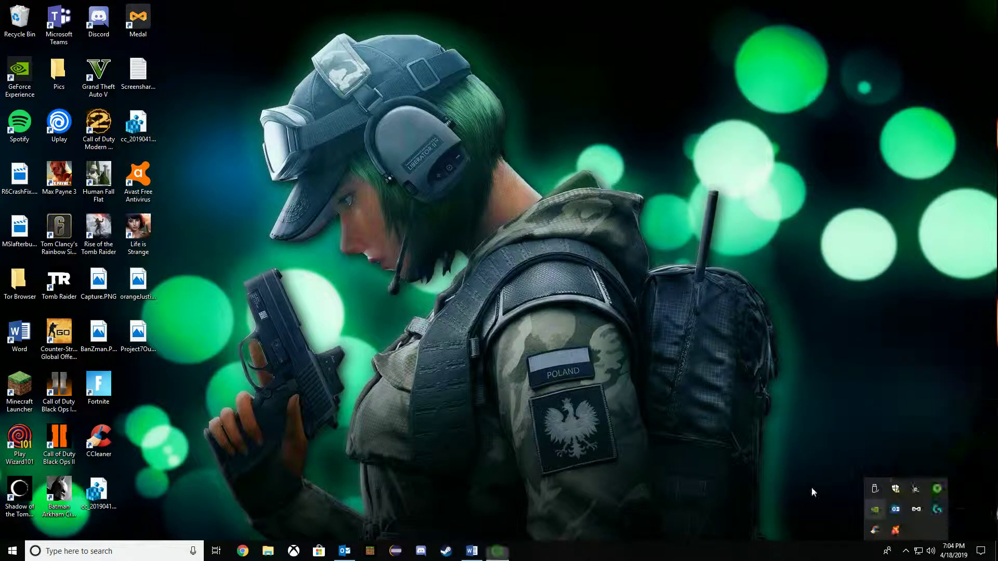
Move the Synapse window aside and sort Task Manager processes by Name descending.
{"action": "left_click_drag", "start_coordinate": [523, 196], "coordinate": [639, 93]}
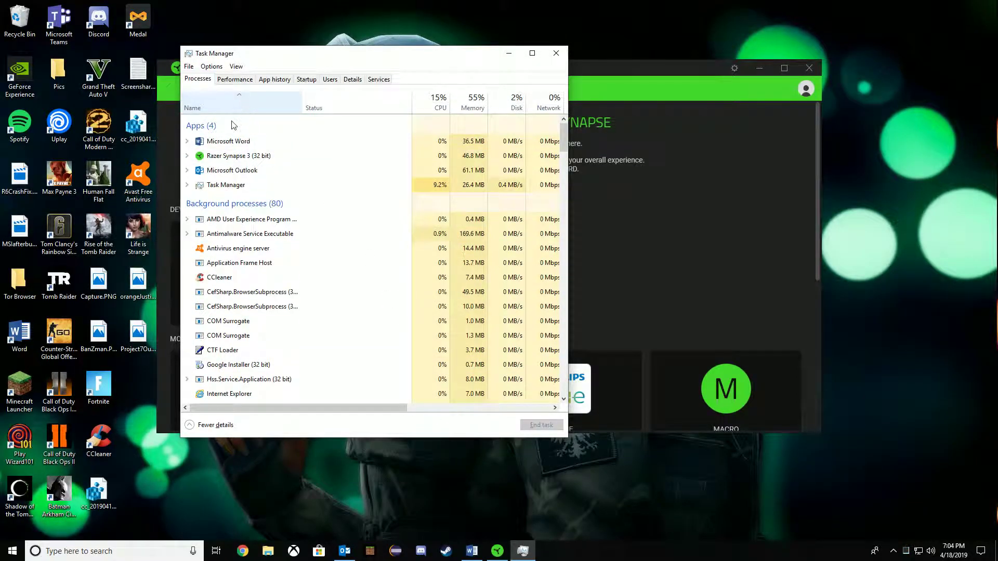
{"action": "left_click", "coordinate": [238, 110]}
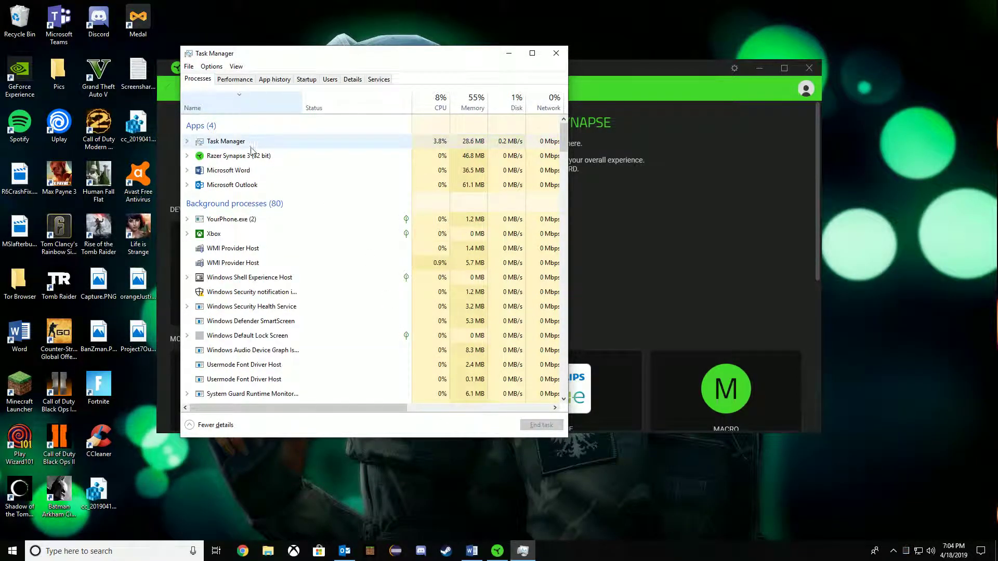
{"action": "scroll", "coordinate": [249, 159], "scroll_direction": "down", "scroll_amount": 2}
{"action": "scroll", "coordinate": [250, 162], "scroll_direction": "up", "scroll_amount": 2}
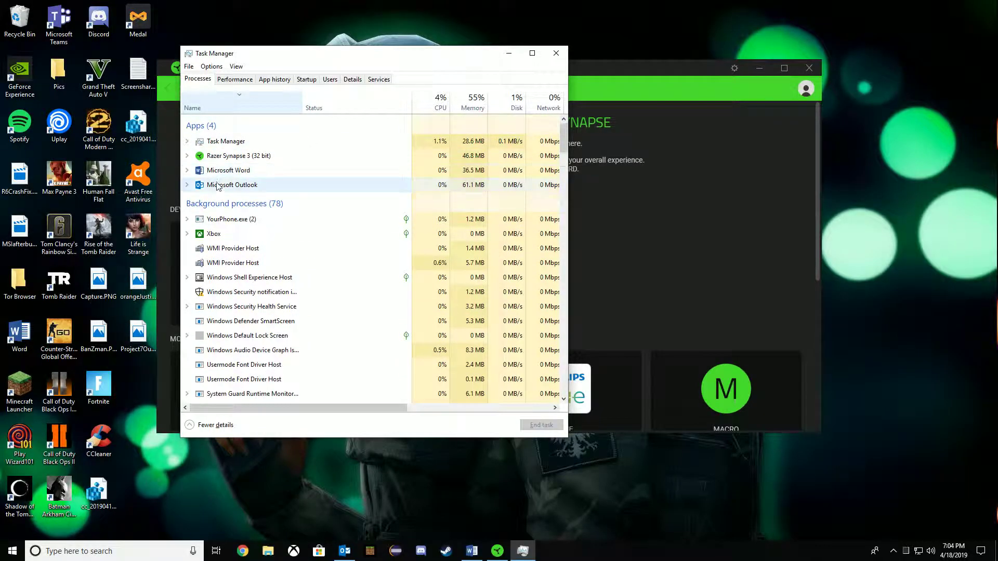
{"action": "scroll", "coordinate": [265, 148], "scroll_direction": "down", "scroll_amount": 3}
{"action": "scroll", "coordinate": [242, 167], "scroll_direction": "down", "scroll_amount": 4}
{"action": "scroll", "coordinate": [218, 187], "scroll_direction": "down", "scroll_amount": 5}
{"action": "scroll", "coordinate": [213, 191], "scroll_direction": "down", "scroll_amount": 4}
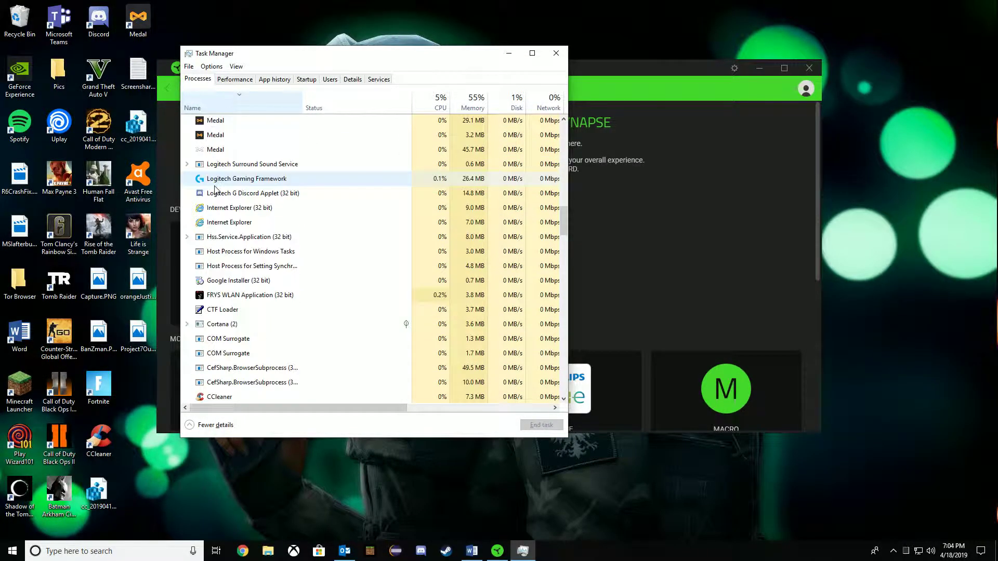
{"action": "scroll", "coordinate": [213, 192], "scroll_direction": "up", "scroll_amount": 3}
{"action": "scroll", "coordinate": [213, 194], "scroll_direction": "up", "scroll_amount": 5}
{"action": "scroll", "coordinate": [212, 195], "scroll_direction": "up", "scroll_amount": 1}
{"action": "scroll", "coordinate": [213, 195], "scroll_direction": "down", "scroll_amount": 3}
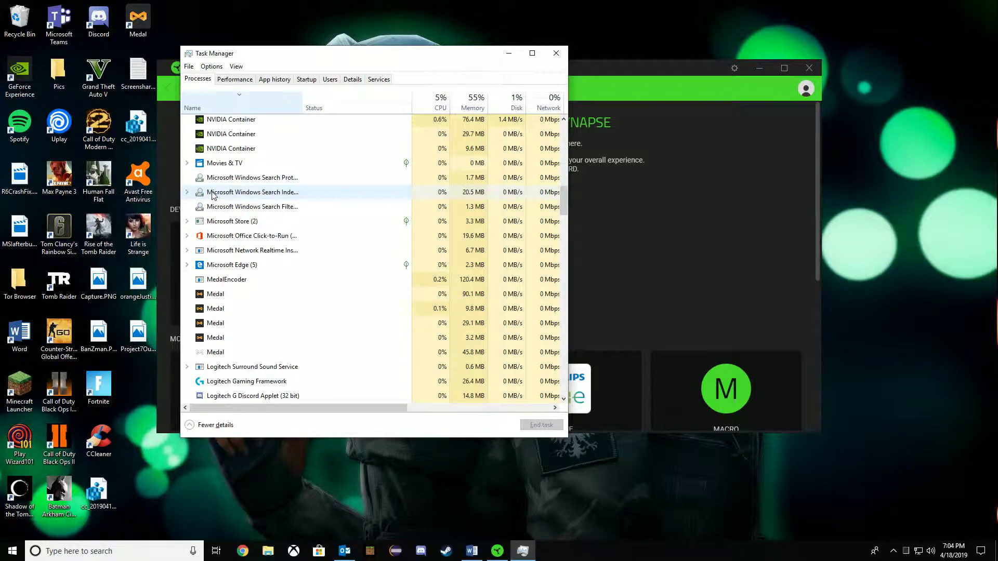
{"action": "scroll", "coordinate": [213, 194], "scroll_direction": "up", "scroll_amount": 7}
{"action": "scroll", "coordinate": [215, 192], "scroll_direction": "up", "scroll_amount": 4}
{"action": "scroll", "coordinate": [258, 288], "scroll_direction": "up", "scroll_amount": 2}
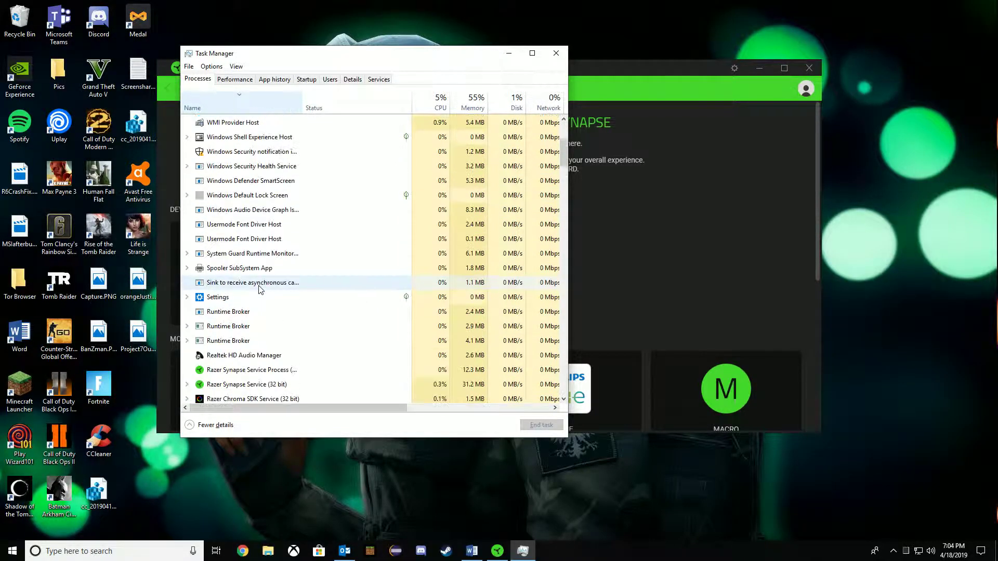
{"action": "scroll", "coordinate": [259, 288], "scroll_direction": "up", "scroll_amount": 2}
{"action": "scroll", "coordinate": [258, 289], "scroll_direction": "up", "scroll_amount": 1}
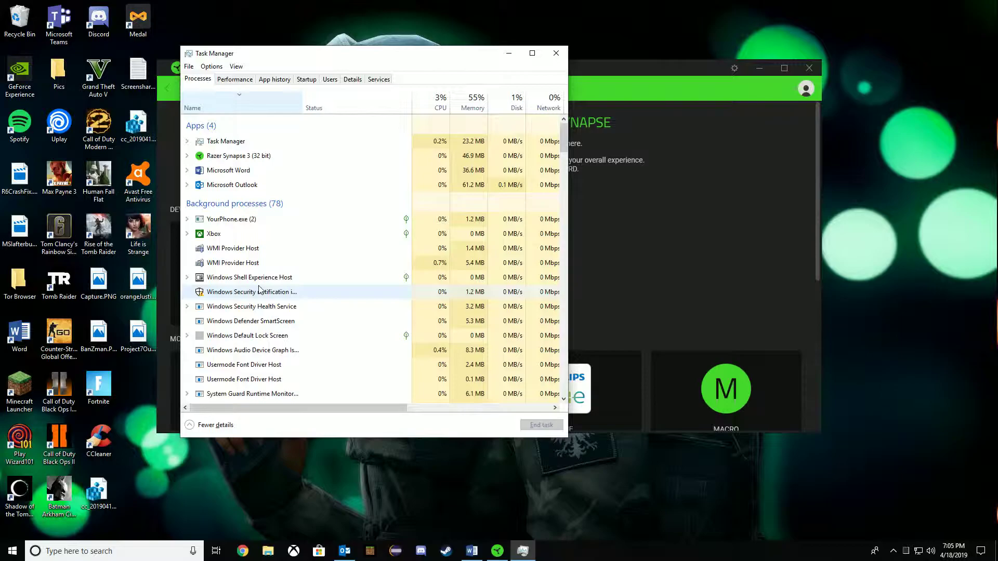
{"action": "scroll", "coordinate": [336, 273], "scroll_direction": "down", "scroll_amount": 2}
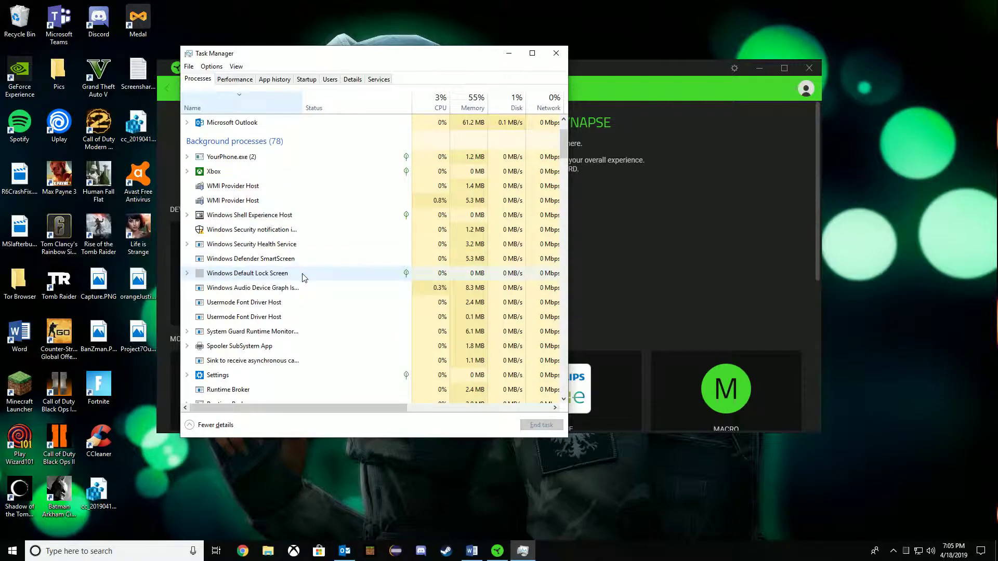
{"action": "scroll", "coordinate": [304, 278], "scroll_direction": "down", "scroll_amount": 1}
{"action": "scroll", "coordinate": [308, 272], "scroll_direction": "down", "scroll_amount": 2}
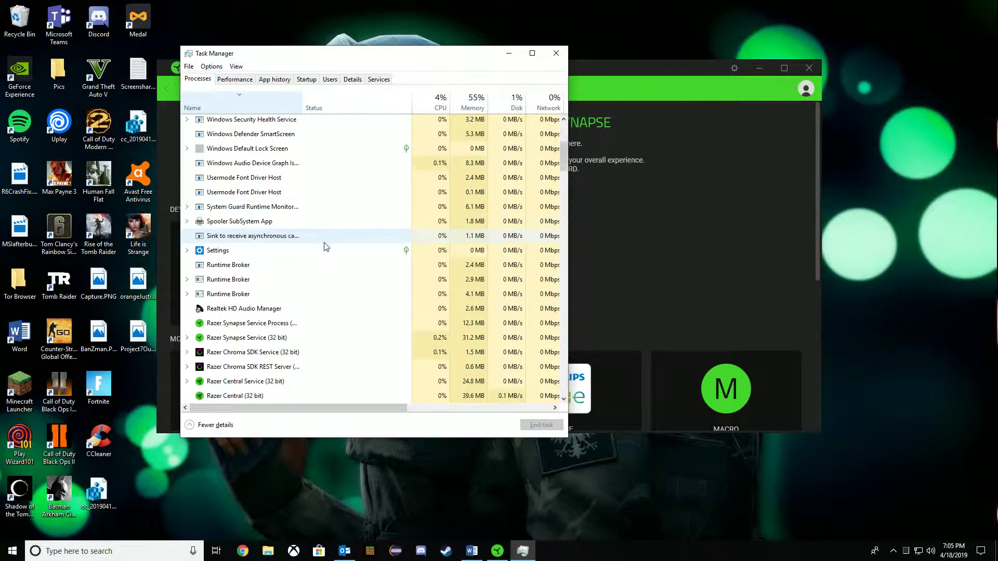
{"action": "scroll", "coordinate": [328, 246], "scroll_direction": "down", "scroll_amount": 1}
{"action": "scroll", "coordinate": [323, 327], "scroll_direction": "down", "scroll_amount": 1}
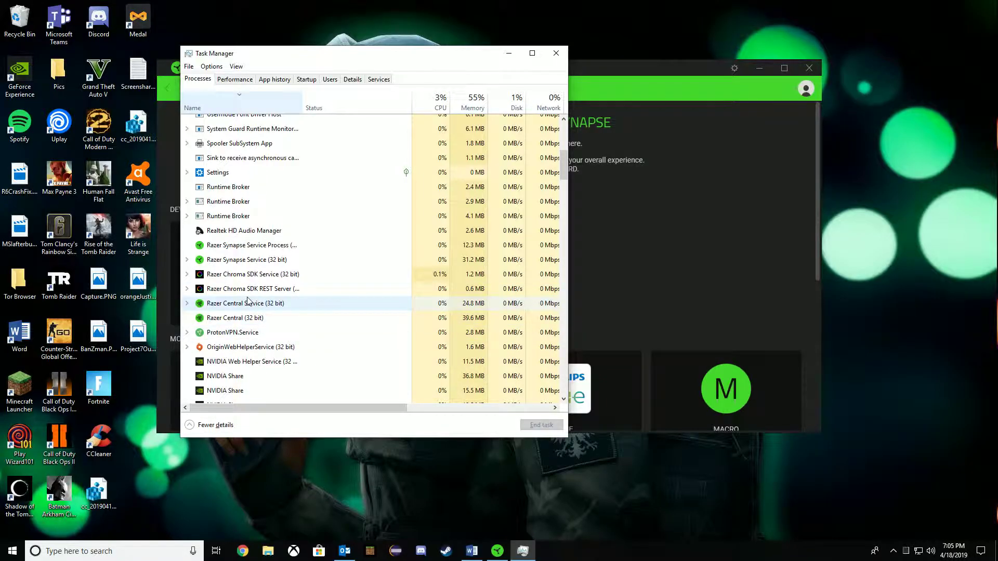
Locate the Razer Synapse Service Process in the list, repeatedly bringing up its context actions.
{"action": "right_click", "coordinate": [268, 279]}
{"action": "left_click", "coordinate": [261, 275]}
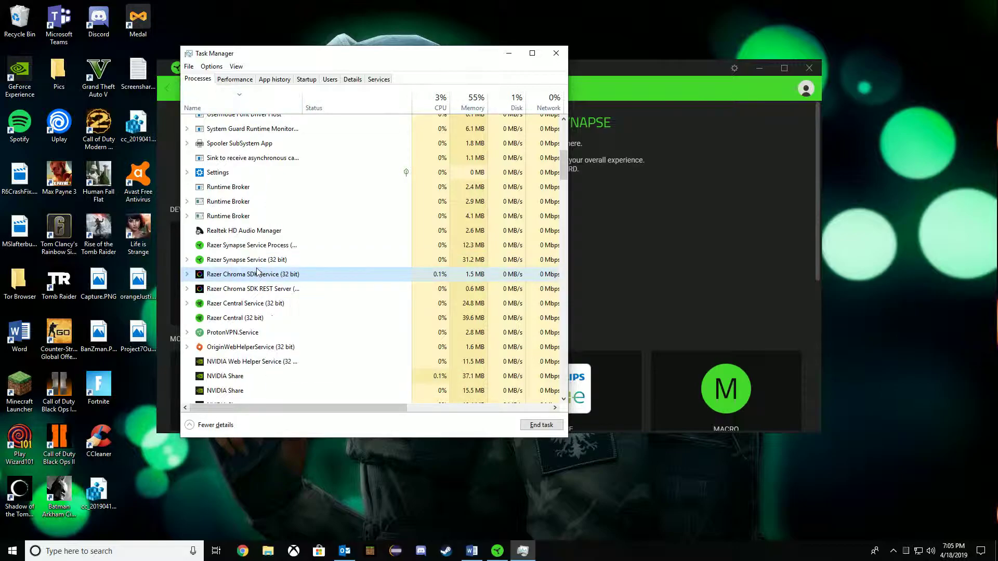
{"action": "right_click", "coordinate": [245, 249]}
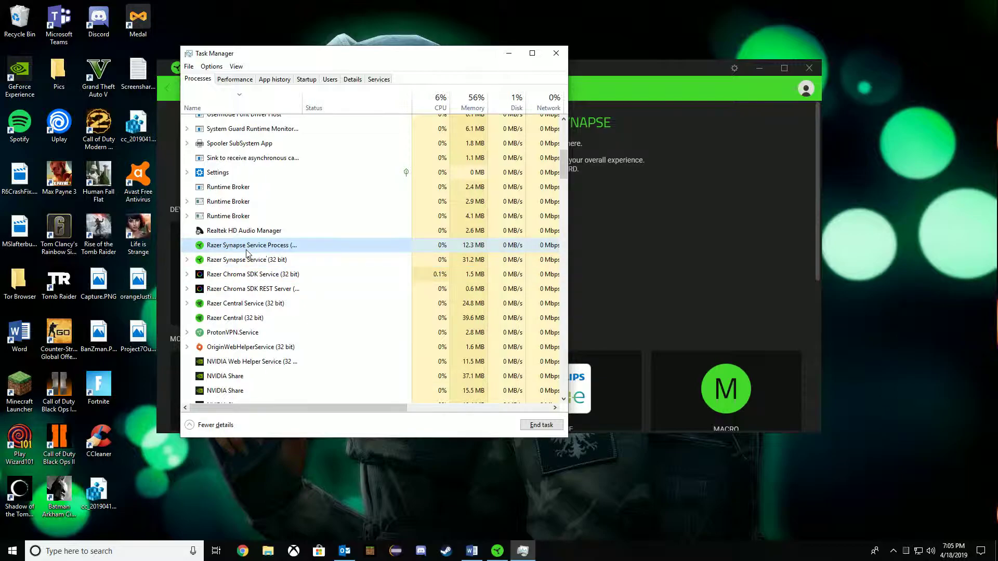
{"action": "left_click", "coordinate": [246, 248]}
{"action": "right_click", "coordinate": [226, 249]}
{"action": "left_click", "coordinate": [226, 248]}
{"action": "right_click", "coordinate": [227, 248]}
{"action": "left_click", "coordinate": [227, 248]}
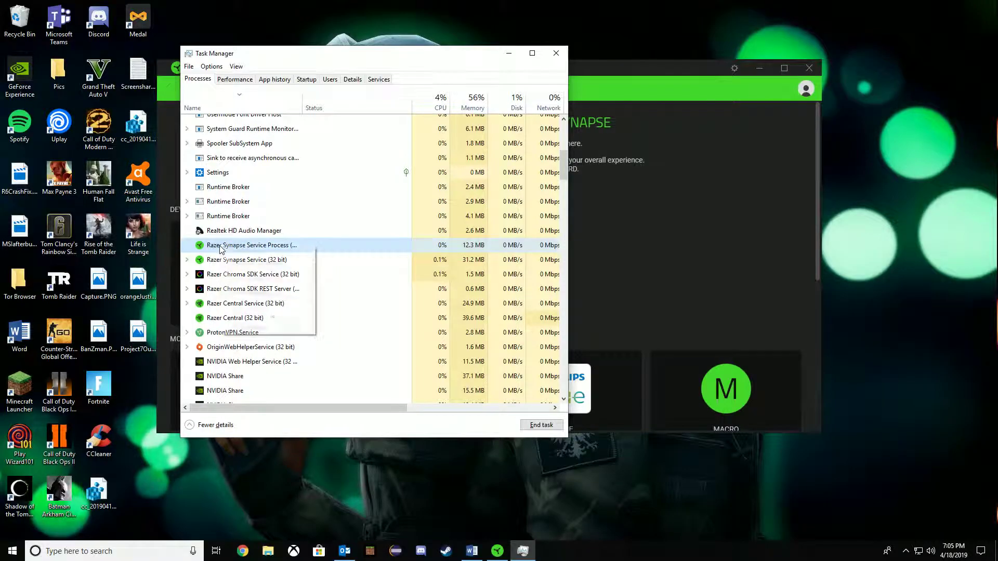
{"action": "right_click", "coordinate": [226, 248]}
{"action": "left_click", "coordinate": [213, 248]}
Use Open file location on Razer Synapse Service Process to show its install folder in File Explorer.
{"action": "right_click", "coordinate": [313, 252]}
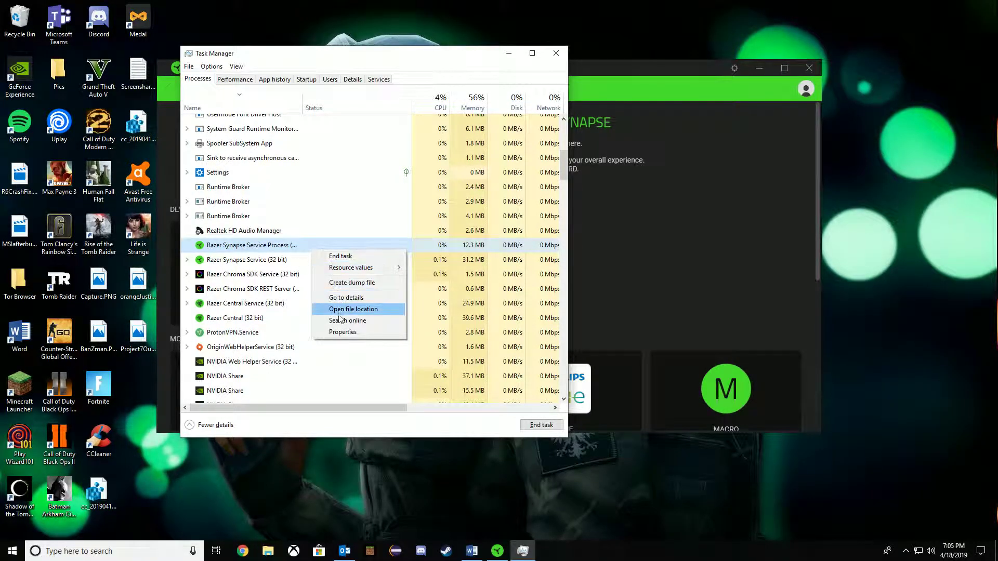
{"action": "left_click", "coordinate": [344, 310]}
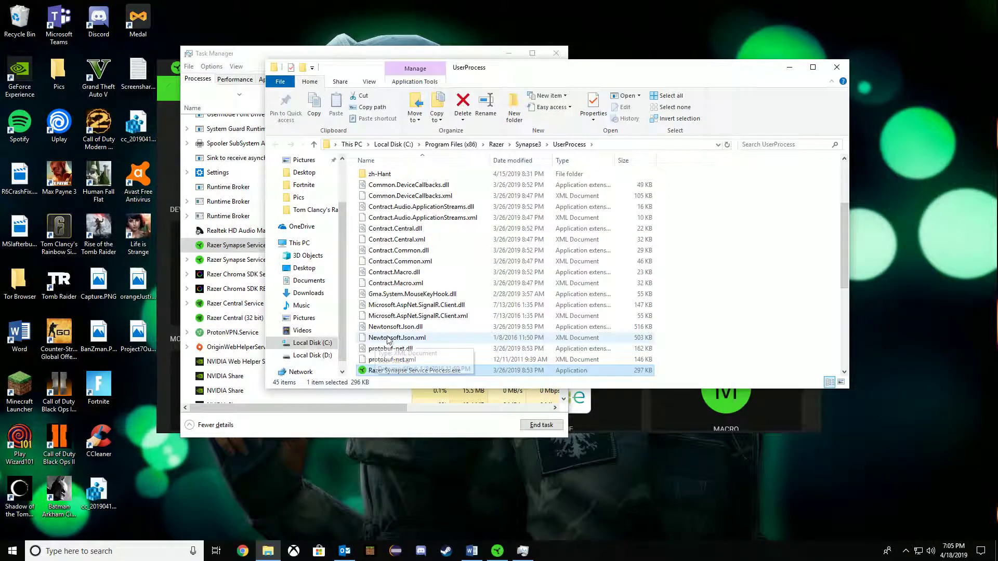
{"action": "scroll", "coordinate": [409, 340], "scroll_direction": "down", "scroll_amount": 2}
{"action": "scroll", "coordinate": [452, 348], "scroll_direction": "down", "scroll_amount": 2}
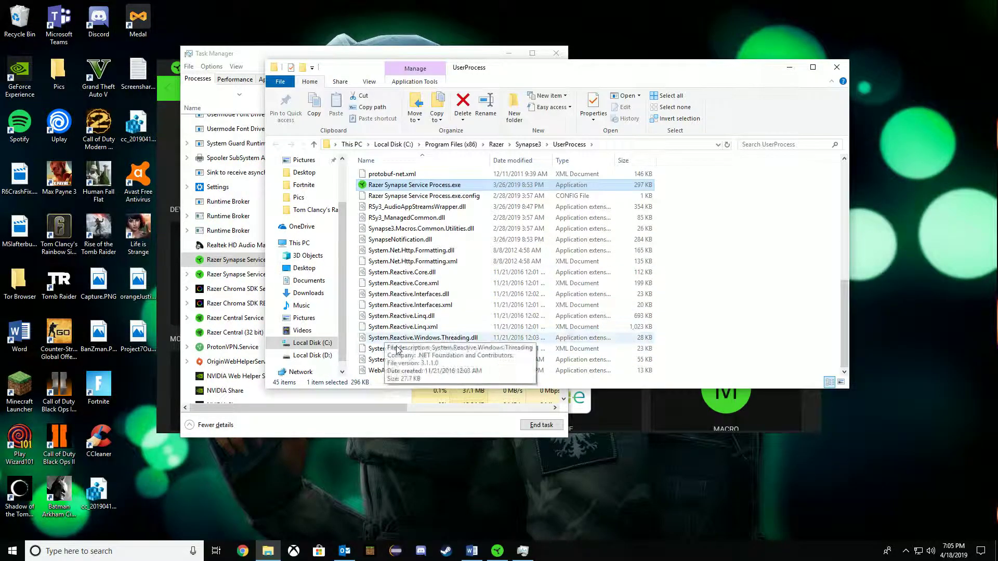
{"action": "scroll", "coordinate": [427, 344], "scroll_direction": "up", "scroll_amount": 4}
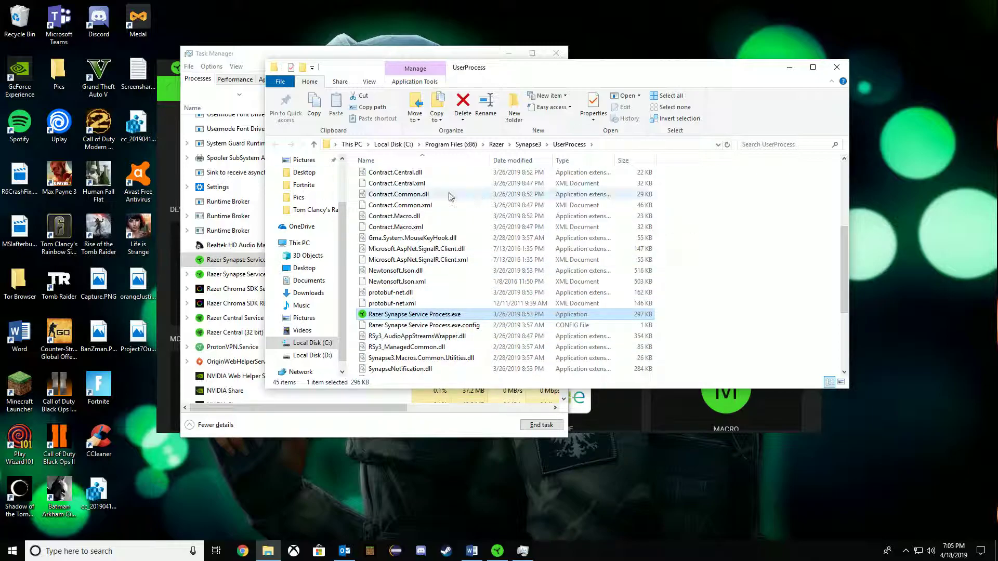
{"action": "left_click", "coordinate": [683, 196]}
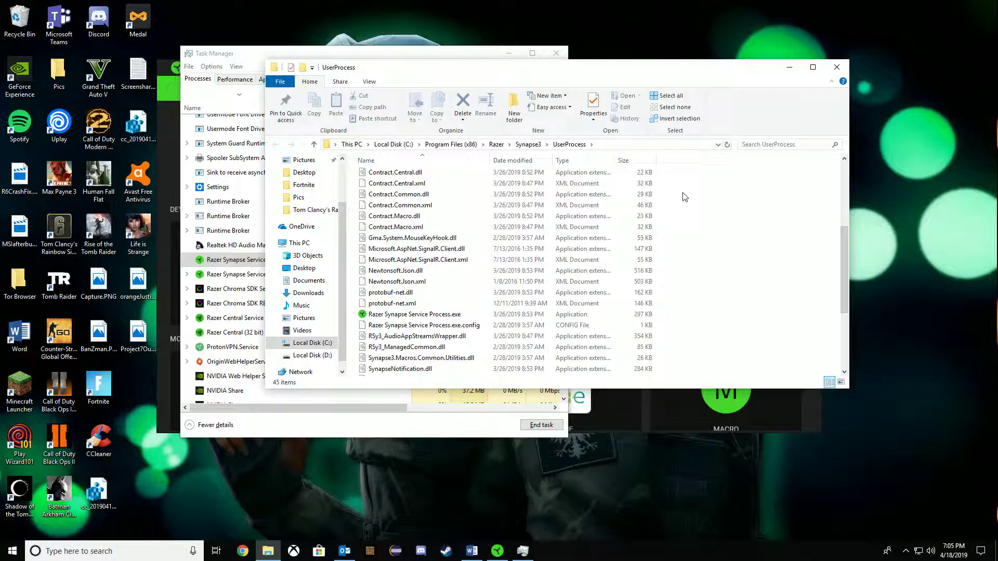
{"action": "right_click", "coordinate": [683, 196]}
{"action": "left_click", "coordinate": [702, 185]}
Turn on File name extensions in the UserProcess folder's View settings.
{"action": "left_click", "coordinate": [361, 84]}
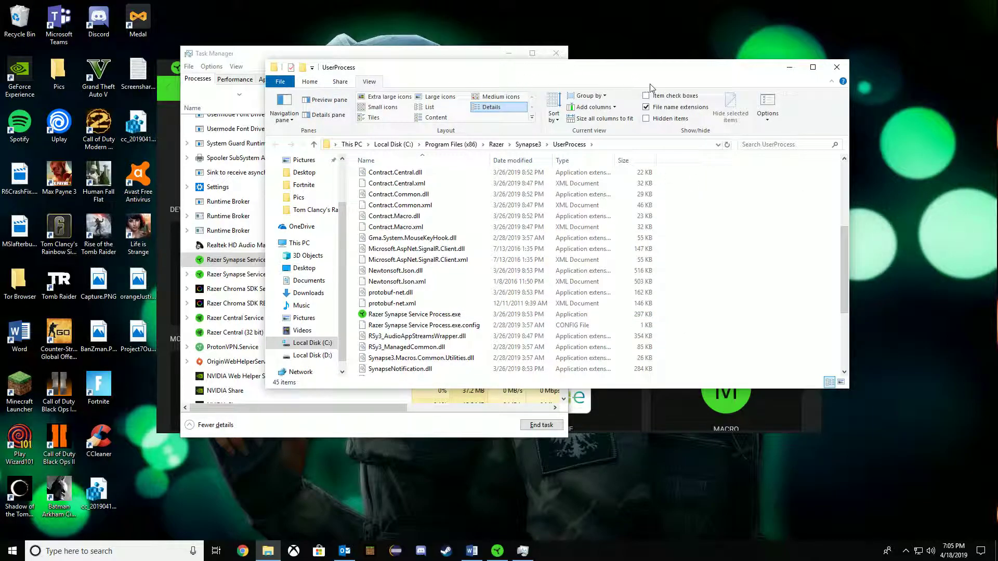
{"action": "left_click", "coordinate": [662, 108]}
{"action": "left_click", "coordinate": [663, 107]}
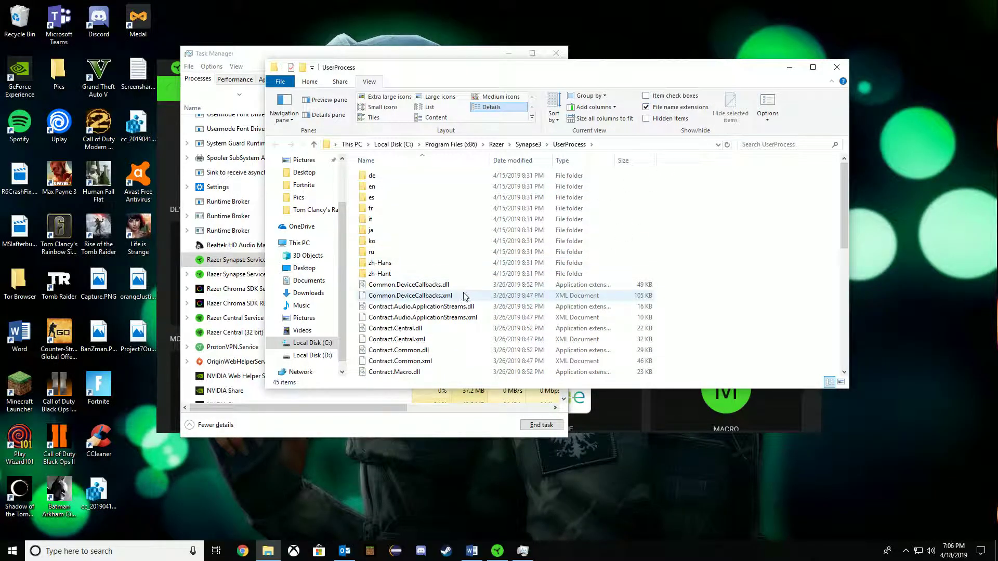
{"action": "scroll", "coordinate": [488, 297], "scroll_direction": "down", "scroll_amount": 5}
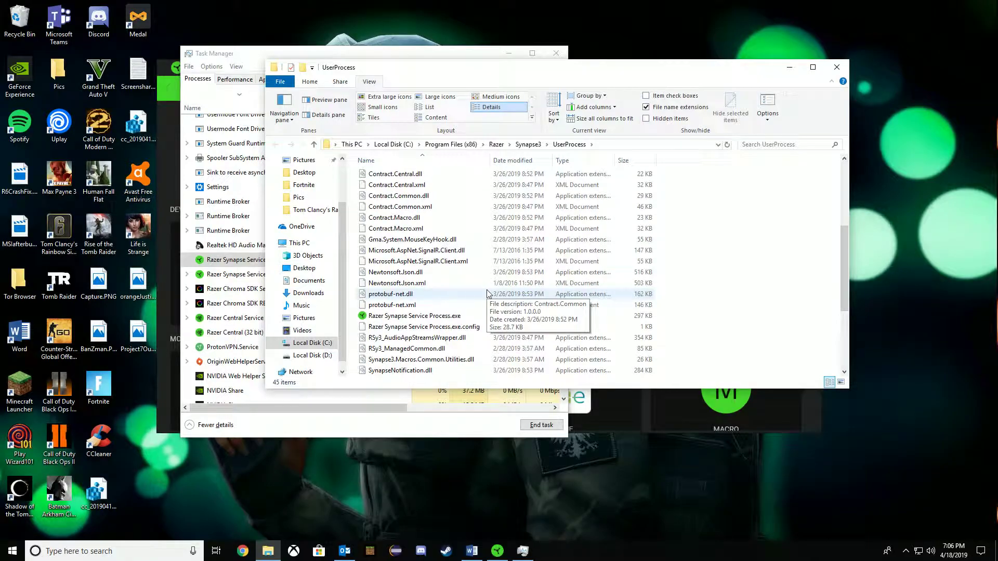
{"action": "scroll", "coordinate": [492, 318], "scroll_direction": "down", "scroll_amount": 1}
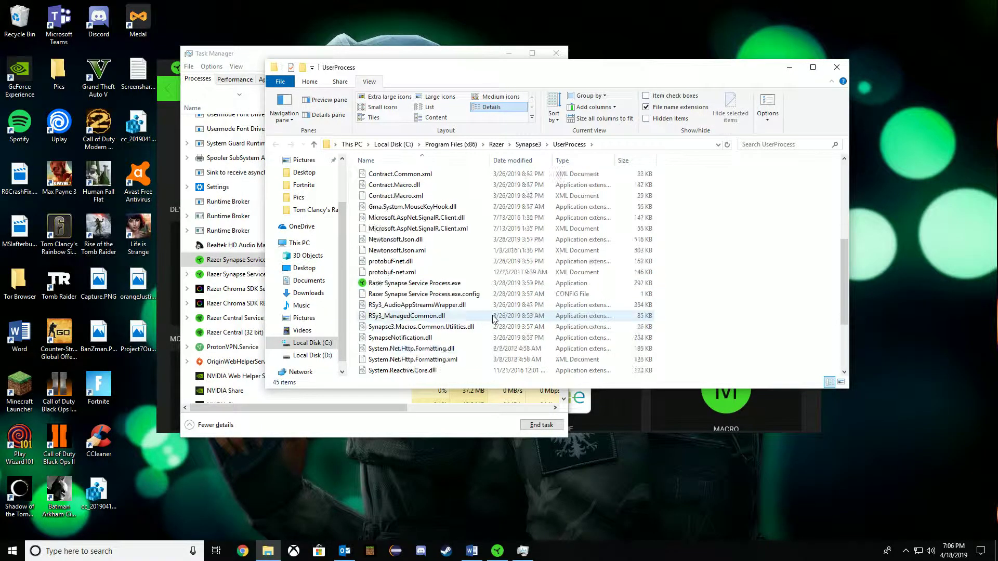
{"action": "scroll", "coordinate": [493, 318], "scroll_direction": "down", "scroll_amount": 1}
{"action": "scroll", "coordinate": [493, 319], "scroll_direction": "down", "scroll_amount": 2}
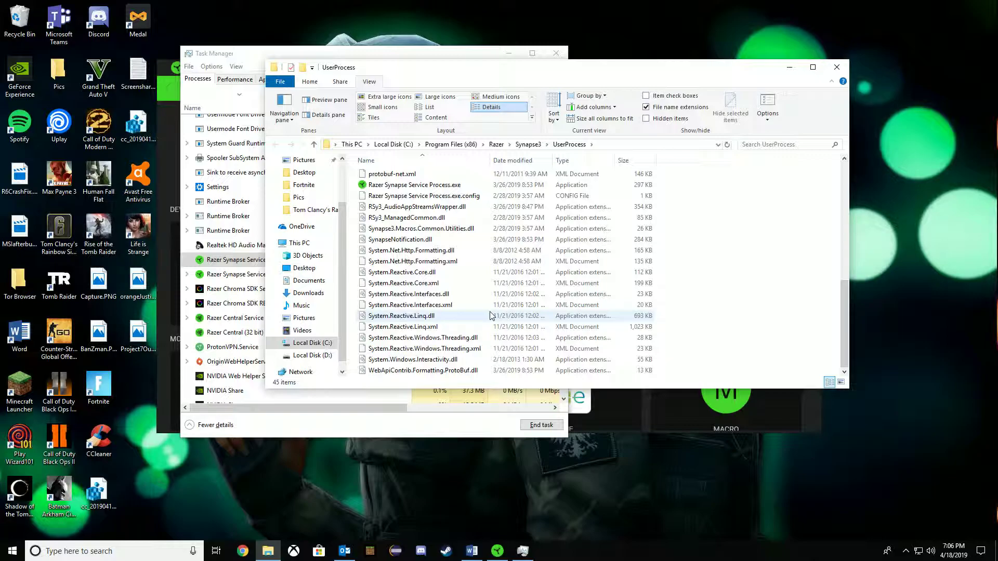
Close the UserProcess folder, Task Manager and the Razer Synapse window, leaving the desktop.
{"action": "left_click", "coordinate": [837, 67]}
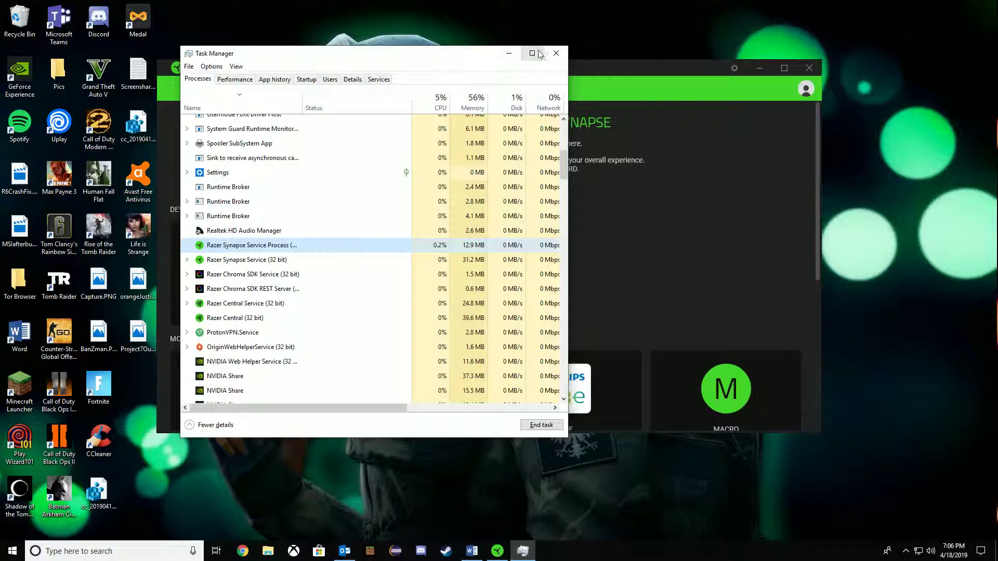
{"action": "left_click", "coordinate": [555, 53]}
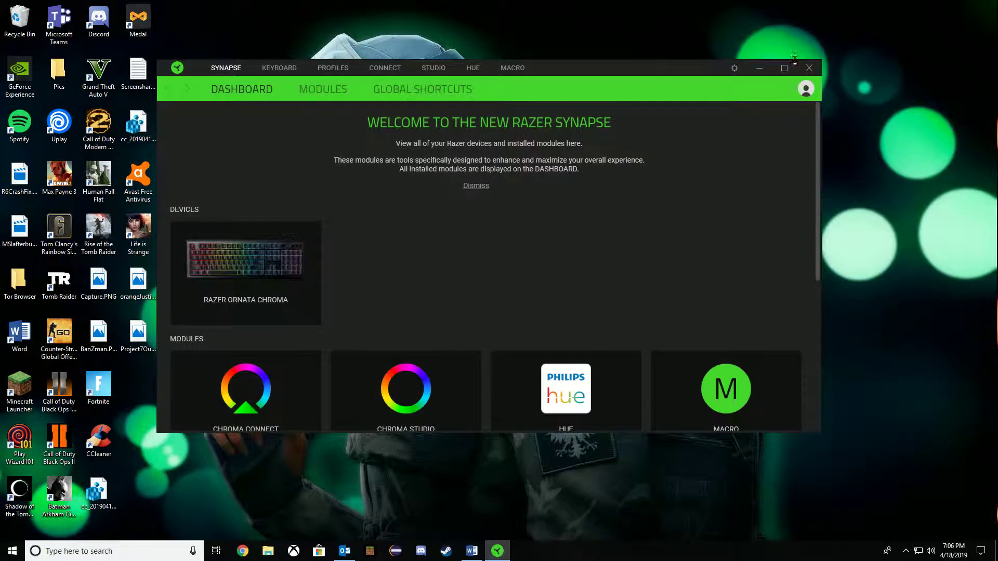
{"action": "left_click", "coordinate": [807, 68]}
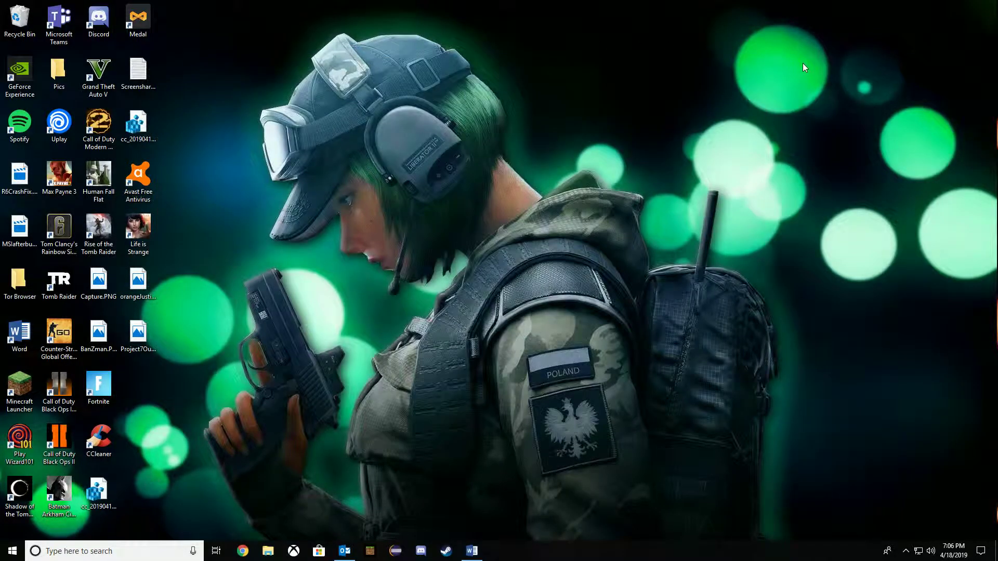